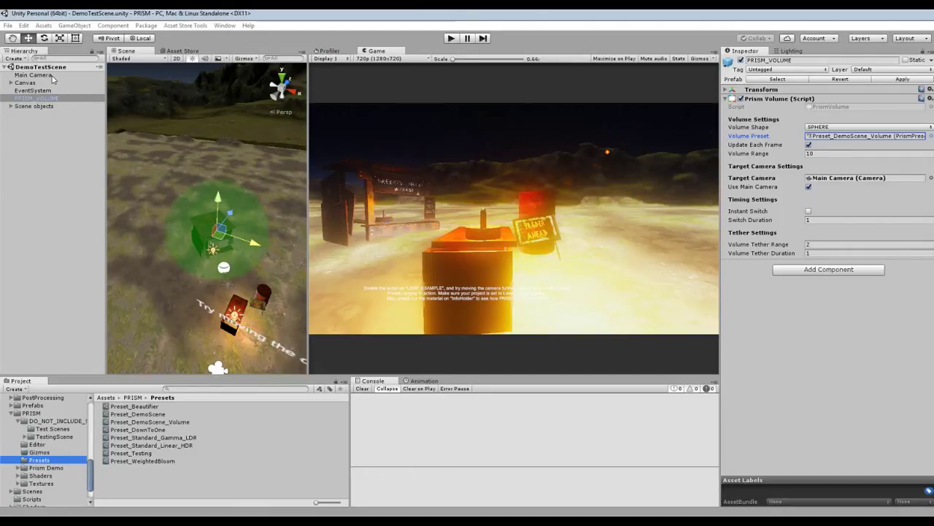
Examine PRISM_VOLUME's Prism Volume settings and its spherical area around the stall in the scene
click(772, 99)
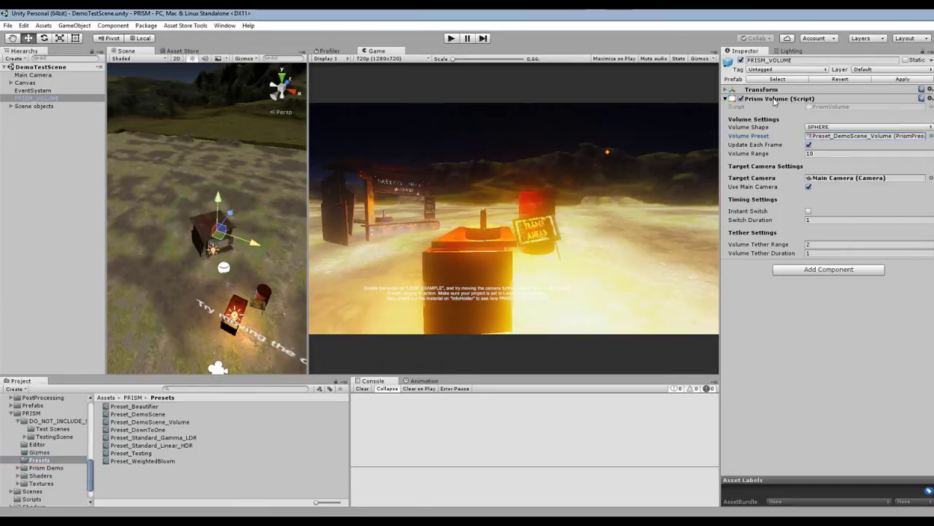
click(773, 100)
click(775, 100)
click(775, 100)
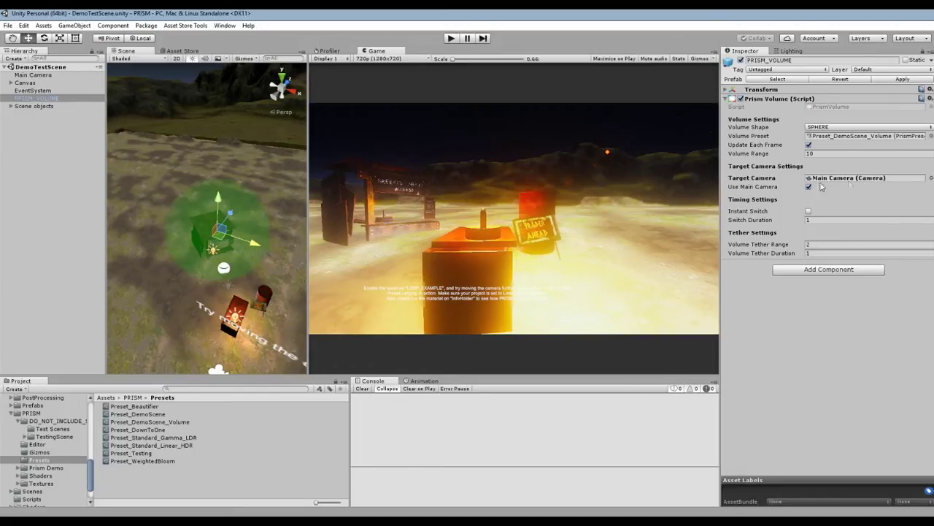
scroll(243, 251, up, 3)
scroll(243, 257, up, 3)
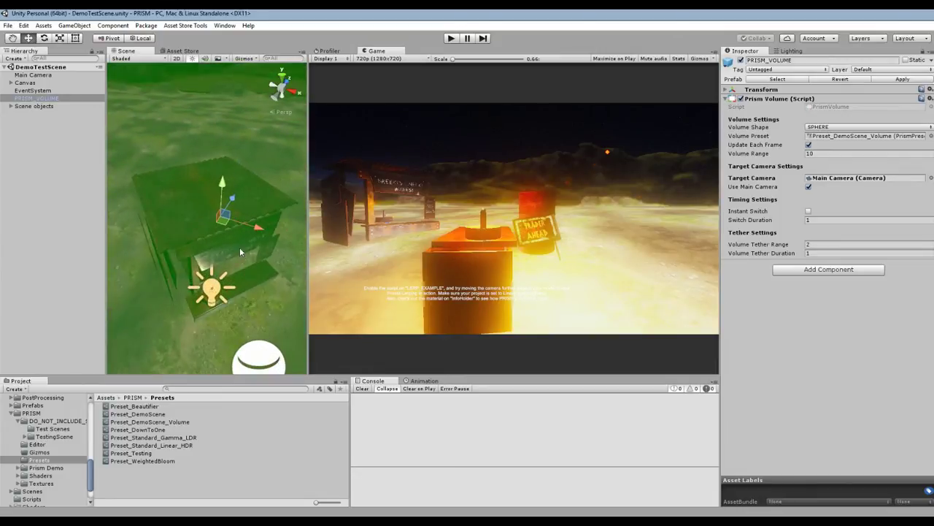
right_drag(241, 251, 237, 190)
scroll(245, 189, down, 8)
alt+drag(245, 185, 248, 229)
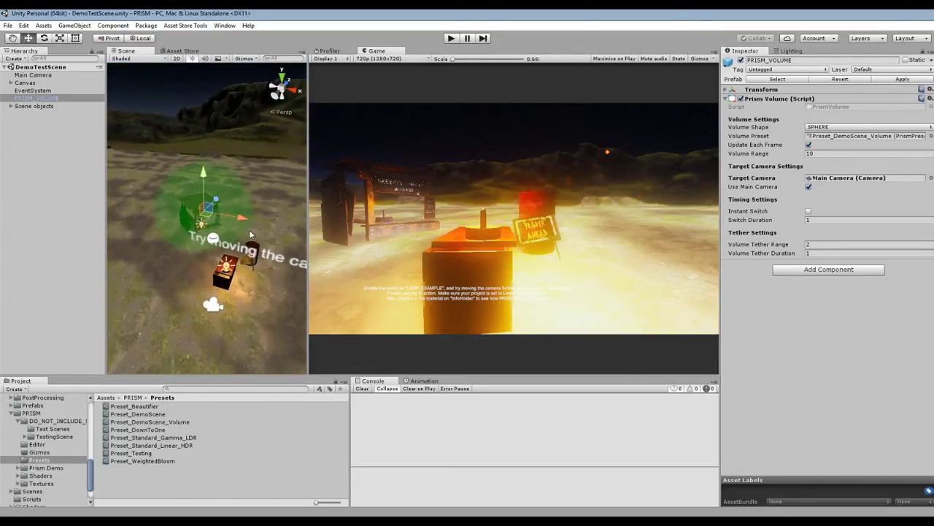
Locate the preset asset assigned as PRISM_VOLUME's Volume Preset in the project's Presets folder
click(830, 136)
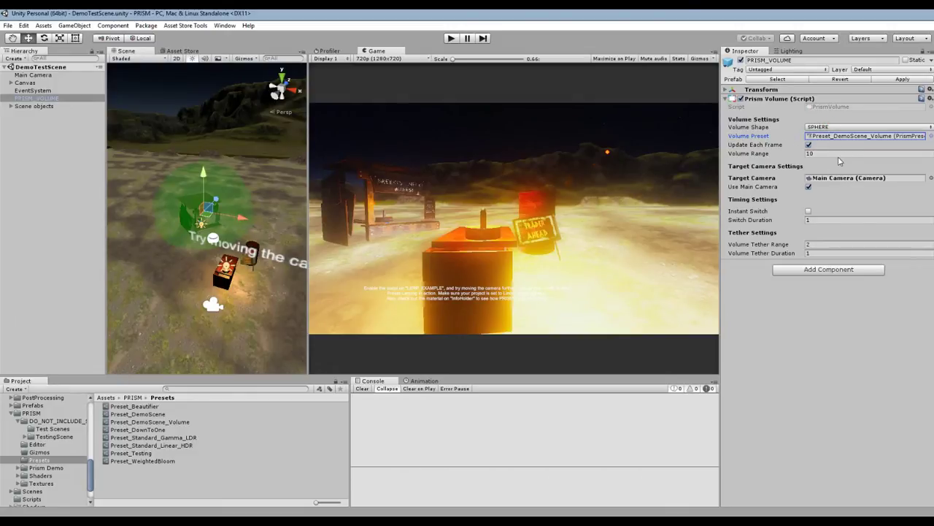
click(823, 314)
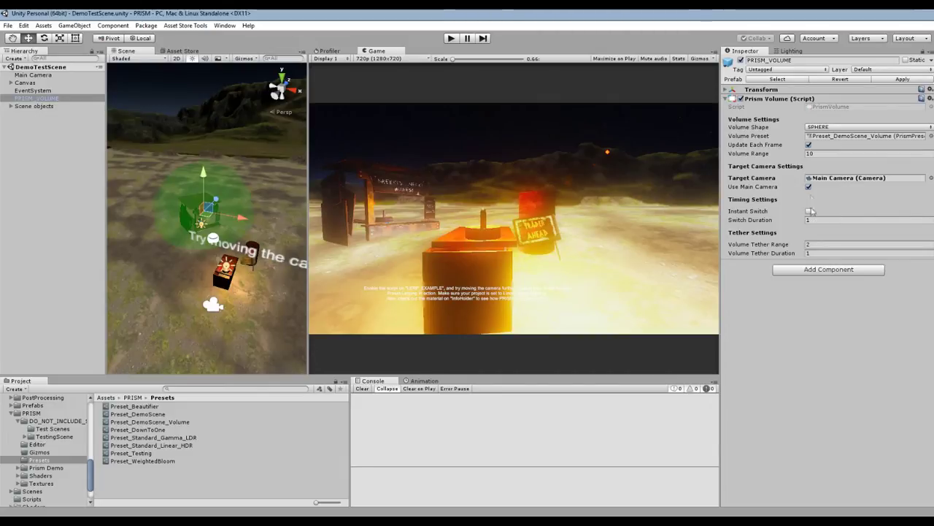
click(832, 138)
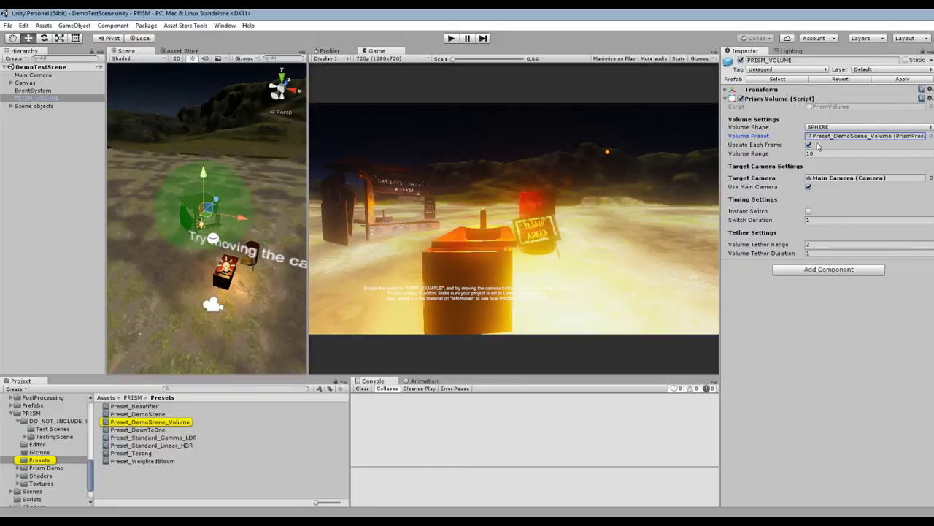
Try a different Volume Range on the PRISM_VOLUME sphere and undo the change
right_drag(265, 210, 243, 191)
scroll(241, 191, up, 7)
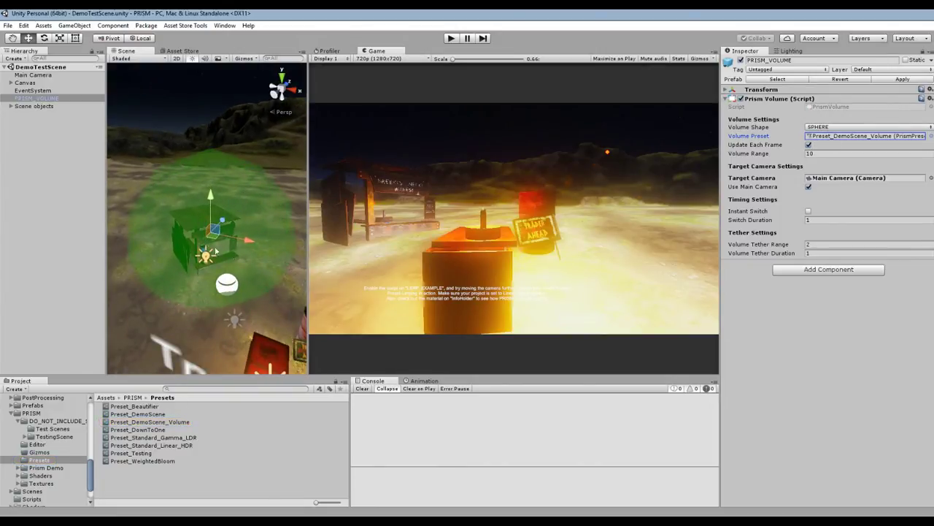
alt+drag(208, 246, 215, 228)
click(778, 99)
click(778, 98)
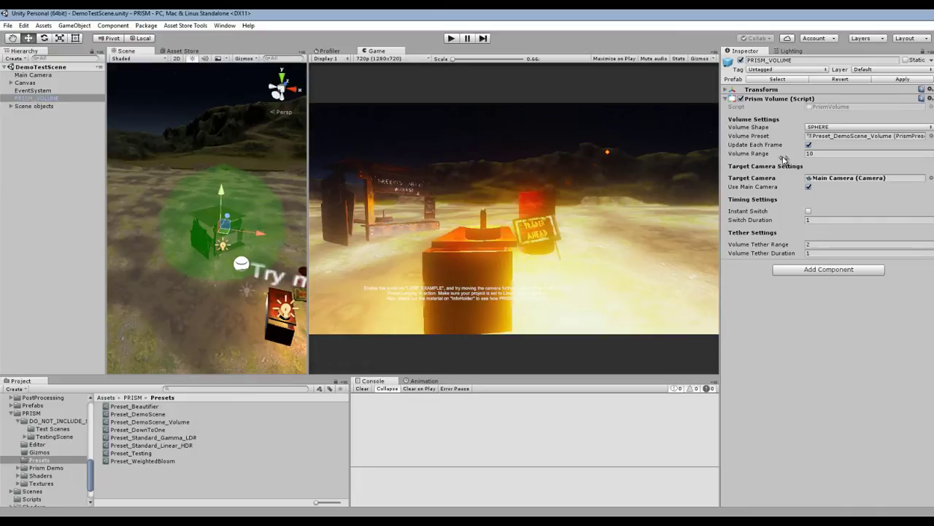
drag(783, 158, 823, 182)
key(ctrl+z)
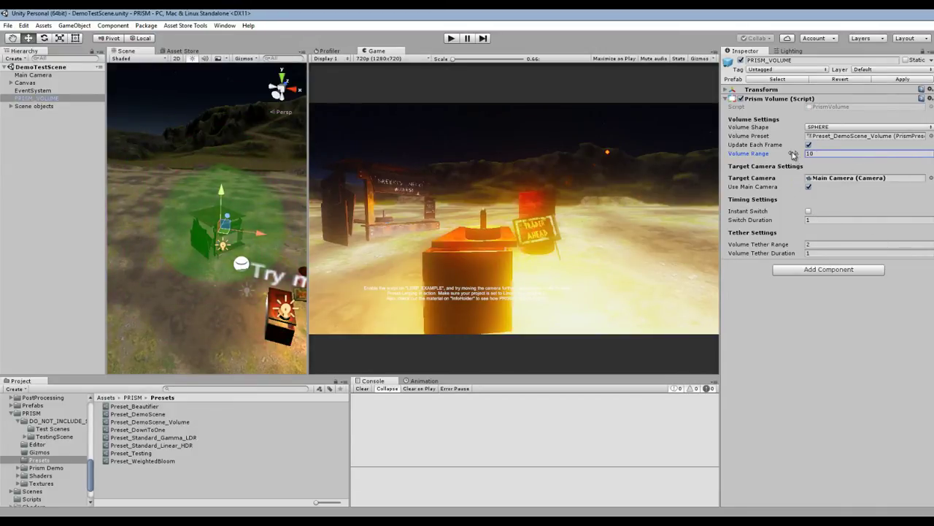
Inspect the Main Camera's Prism Effects and Prism Volume components and compare them with PRISM_VOLUME's settings
click(817, 136)
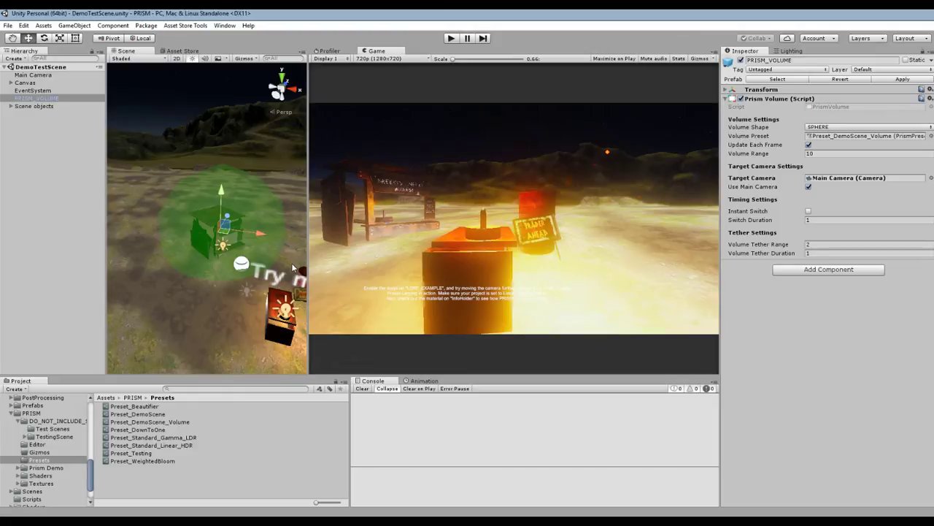
mouse_move(246, 265)
right_down()
mouse_move(272, 277)
mouse_move(251, 263)
right_up()
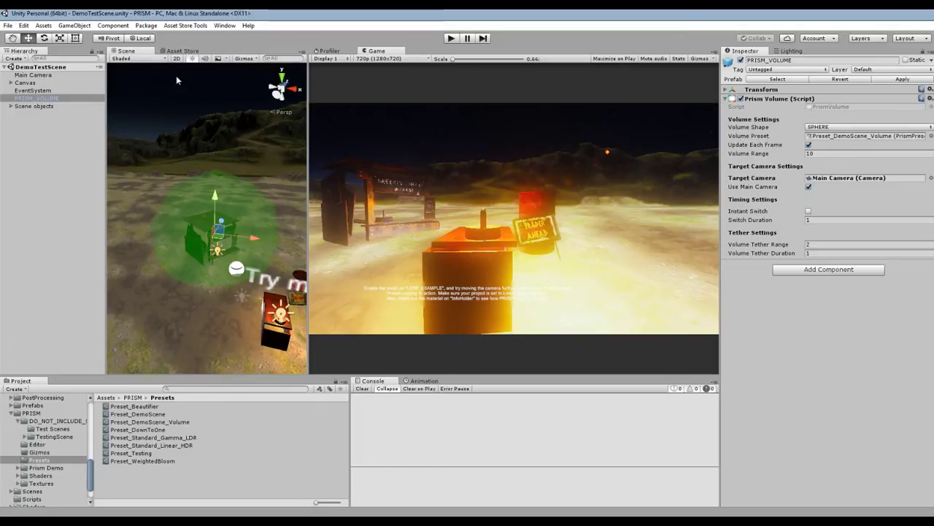
click(73, 75)
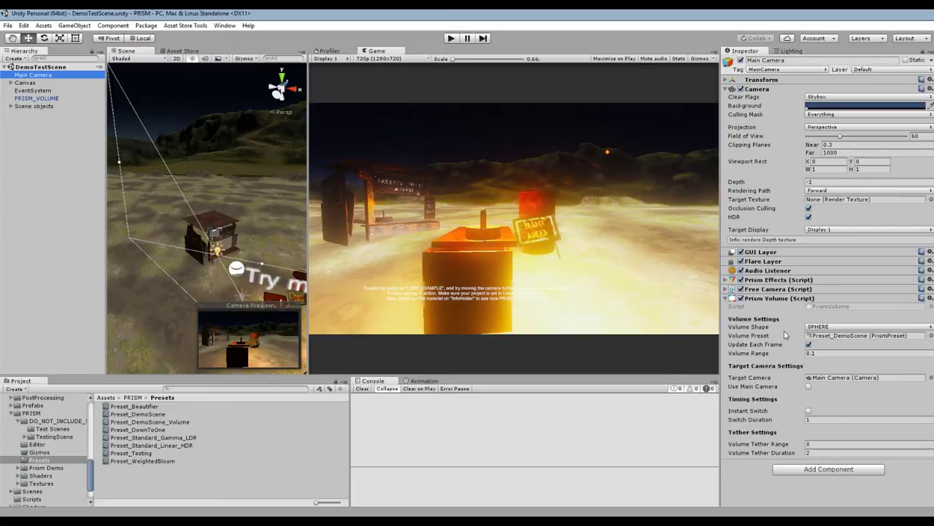
click(785, 282)
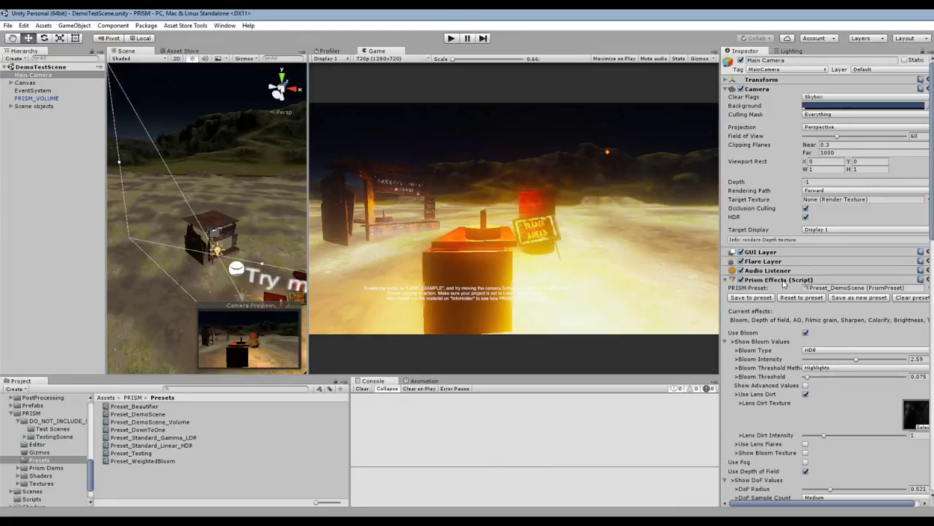
click(811, 279)
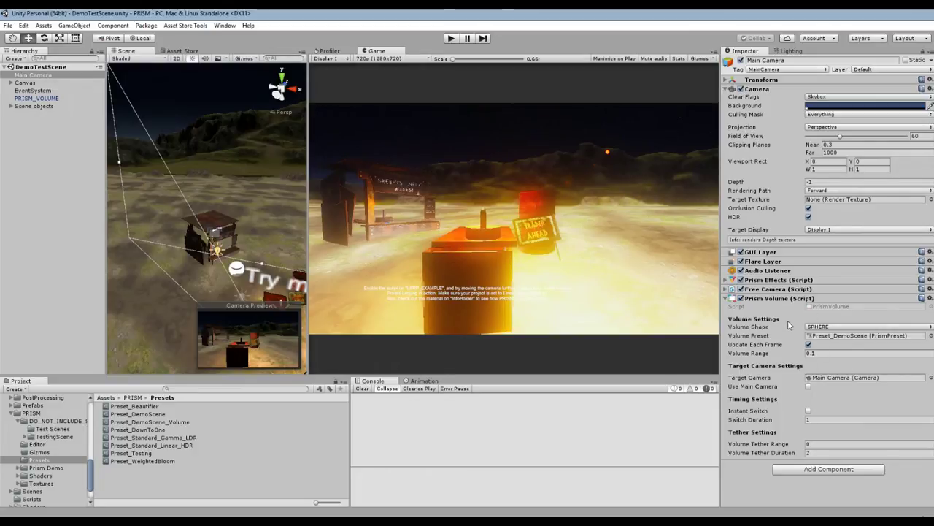
click(35, 98)
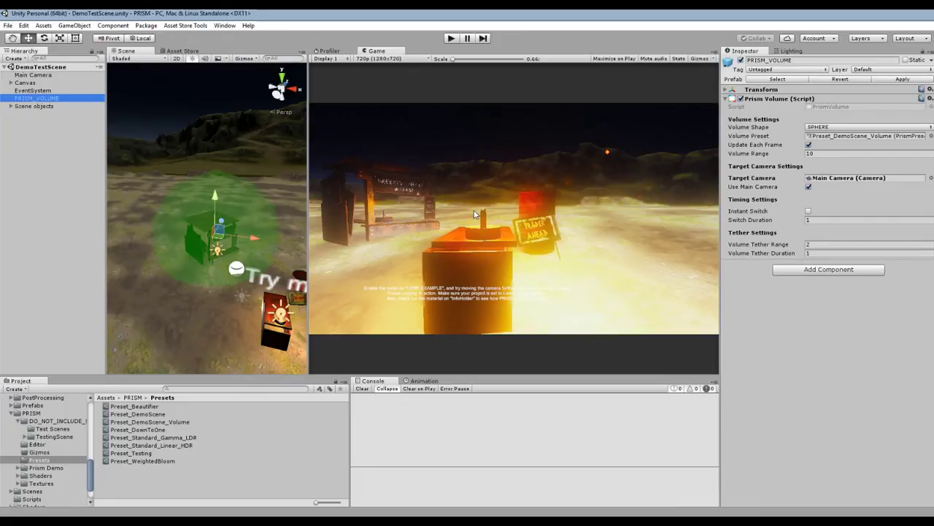
click(43, 75)
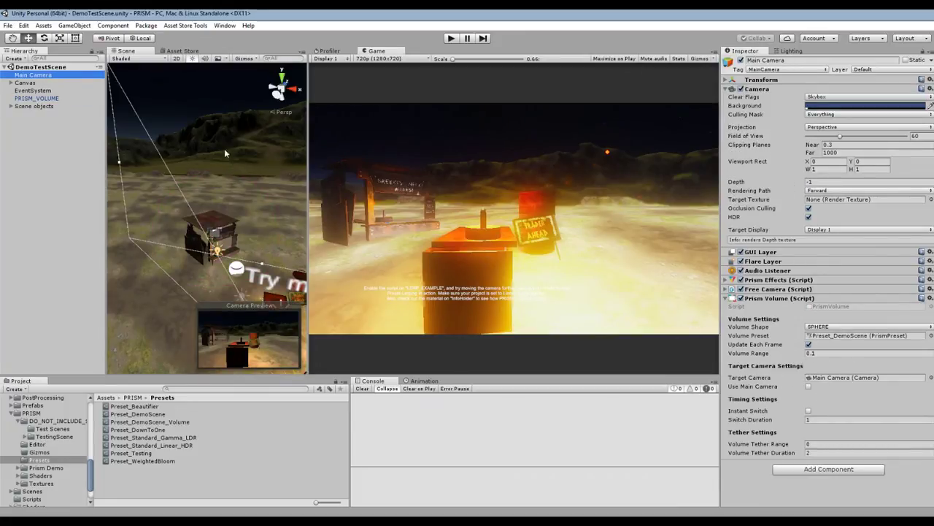
Select PRISM_VOLUME and shift it slightly sideways over the stall in the scene
click(44, 98)
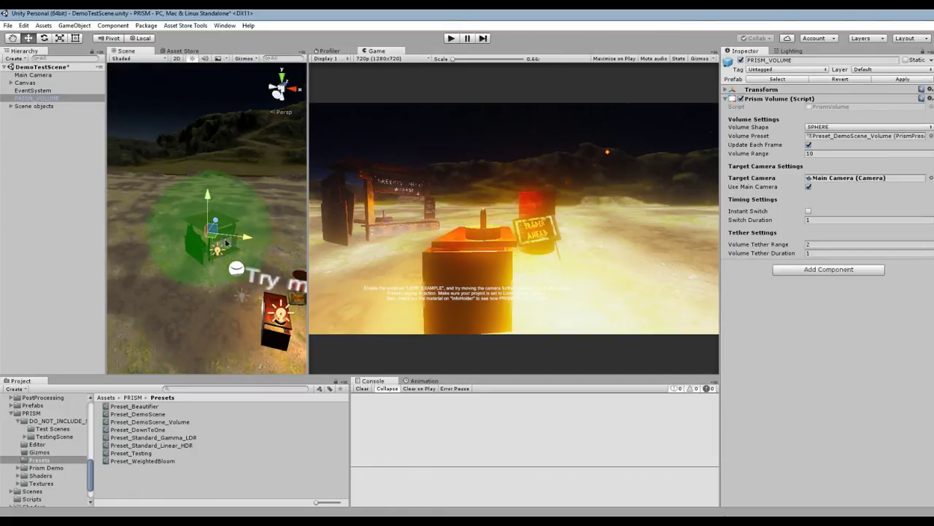
right_drag(232, 244, 164, 219)
alt+drag(165, 218, 347, 213)
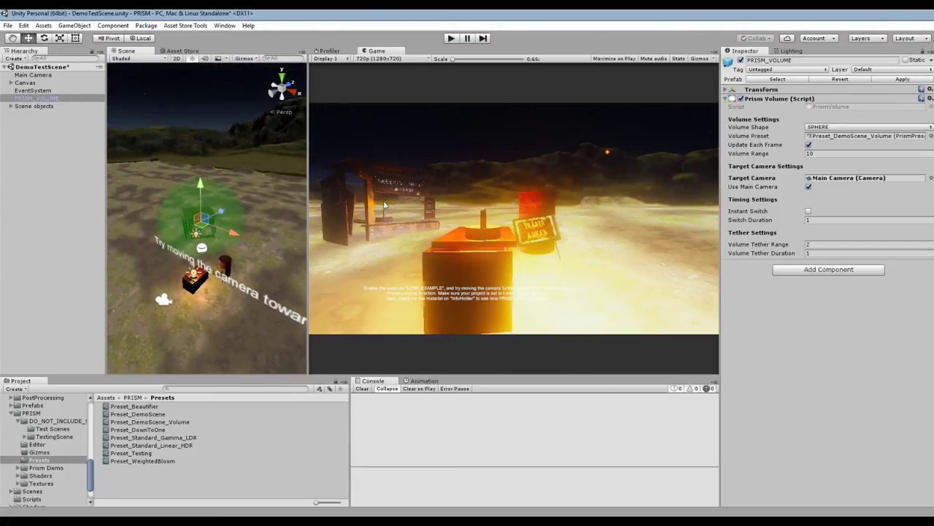
Run the scene in play mode and move the camera up to the stall inside the PRISM_VOLUME sphere
click(451, 38)
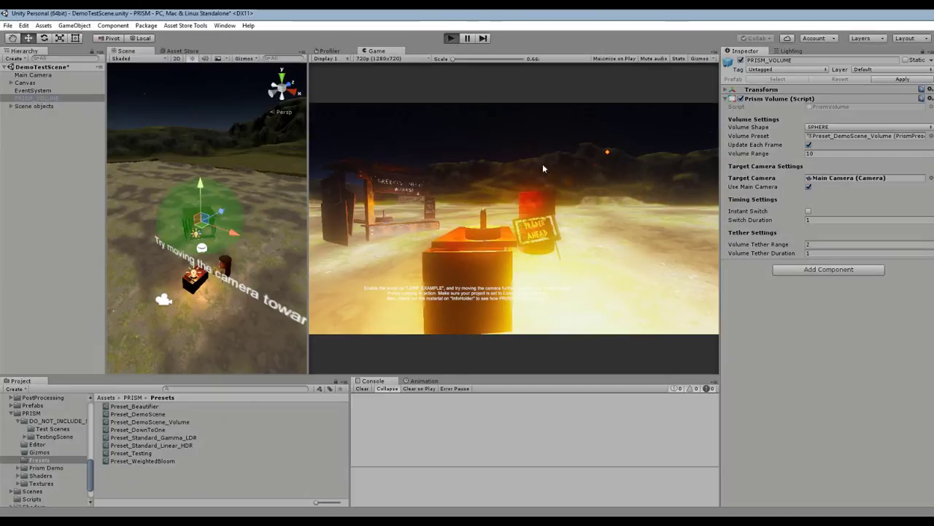
key(w)
key(w)
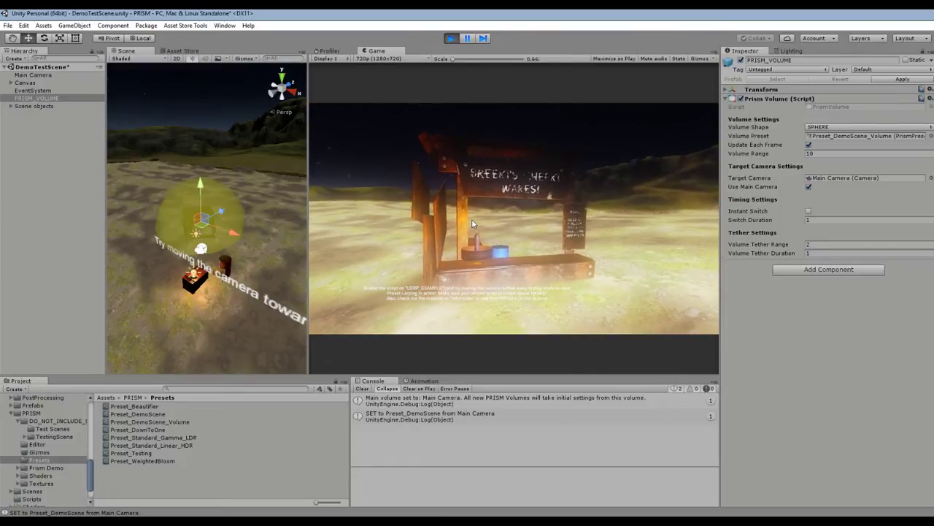
key(w)
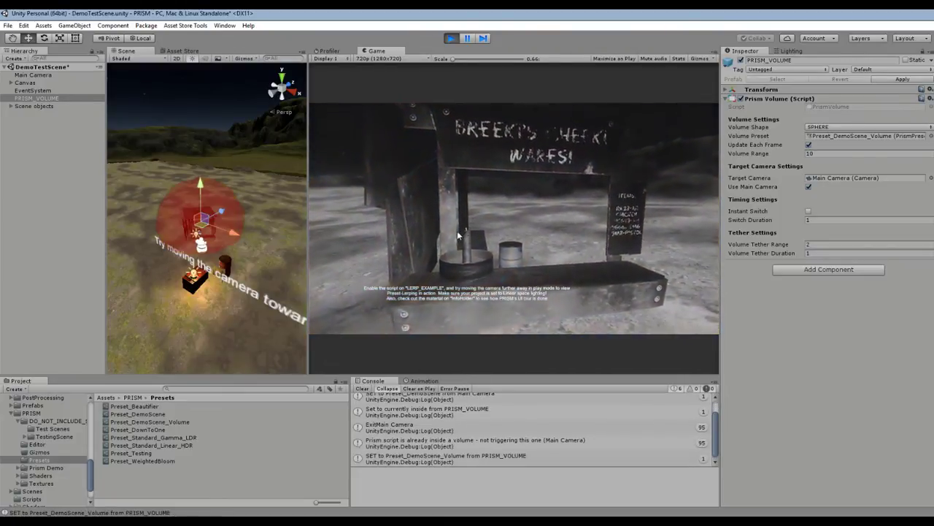
key(w)
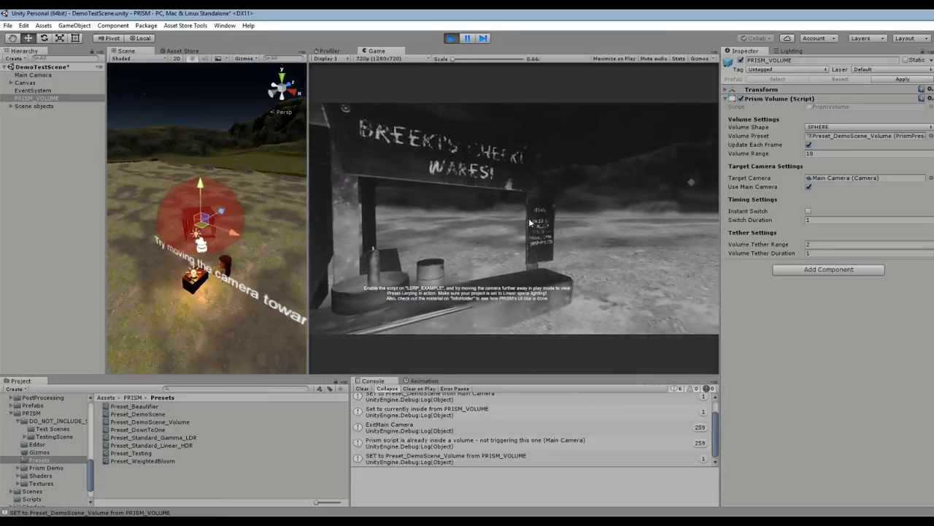
key(w)
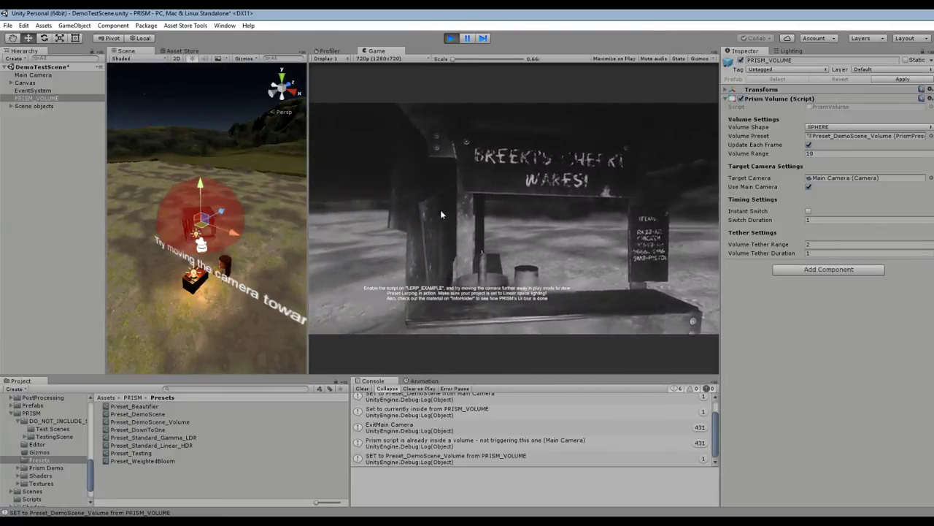
key(w)
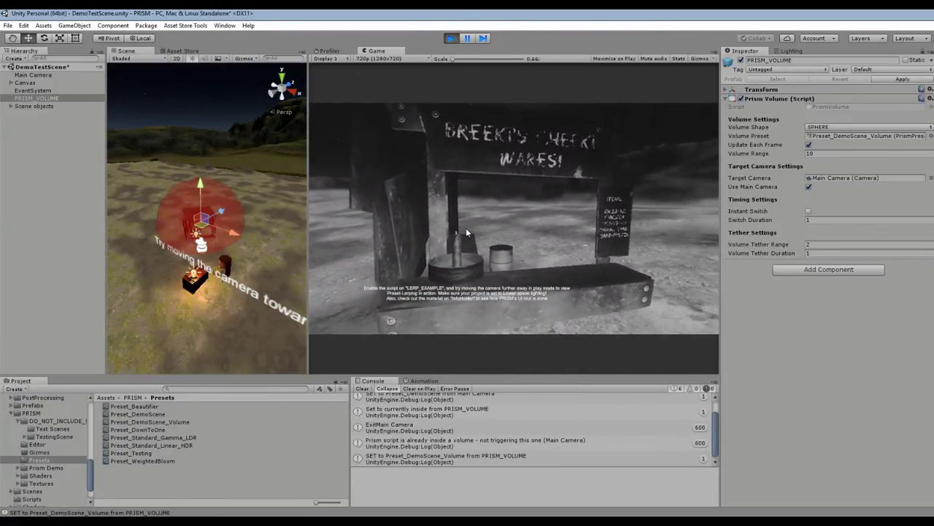
Move the camera back out of the volume, into it and out again to check the preset transition
key(s)
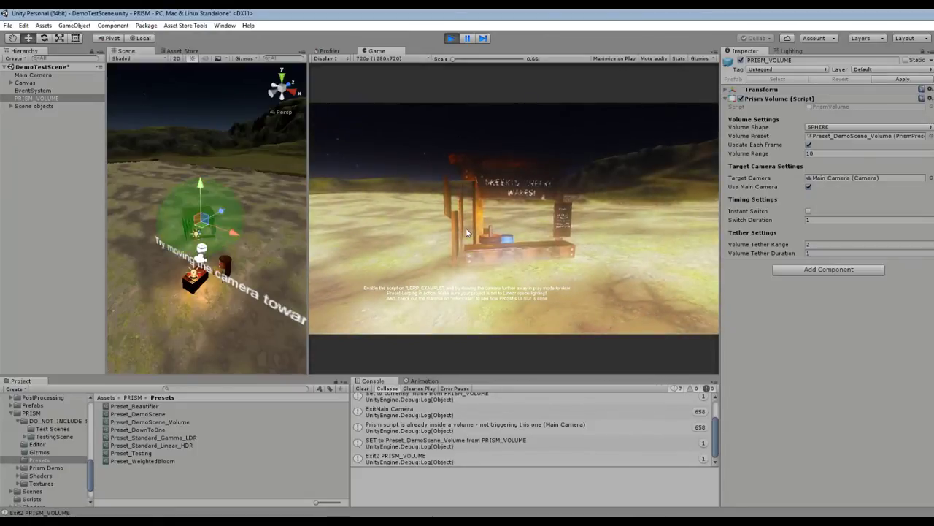
key(w)
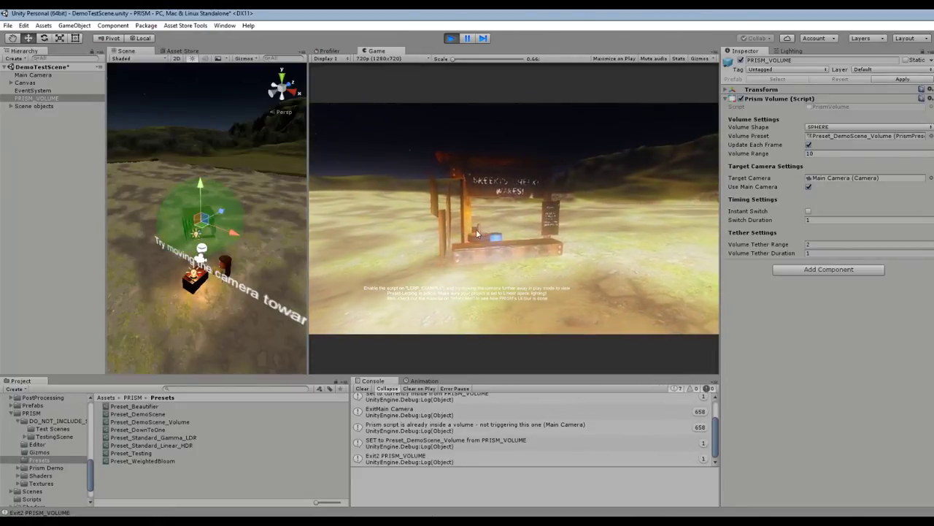
key(w)
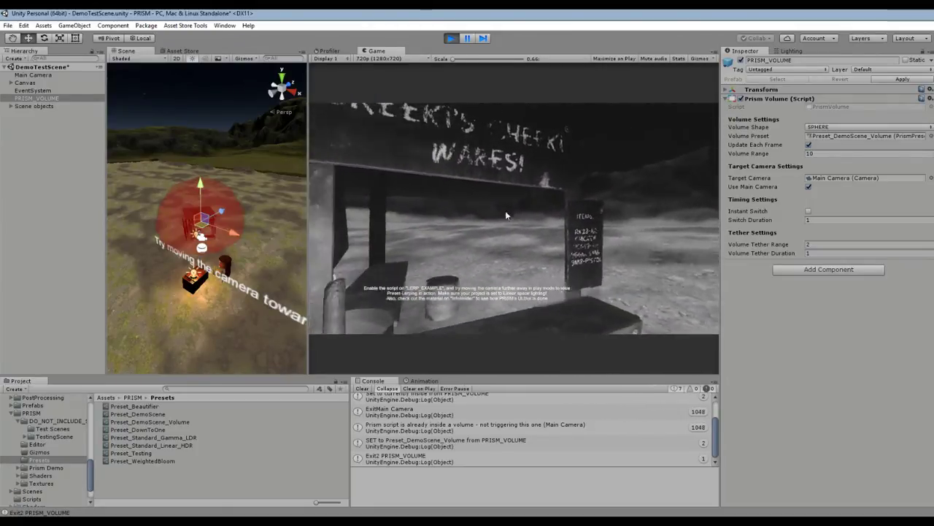
key(s)
key(s)
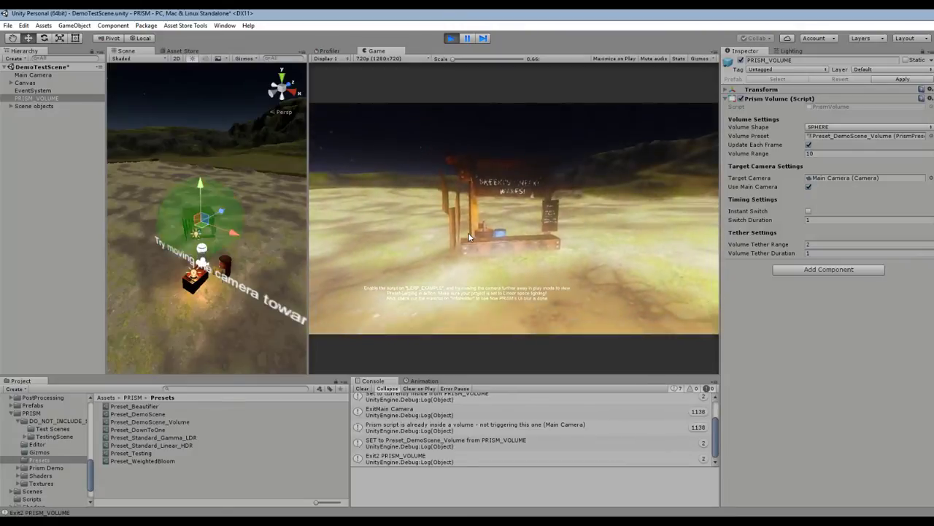
key(w)
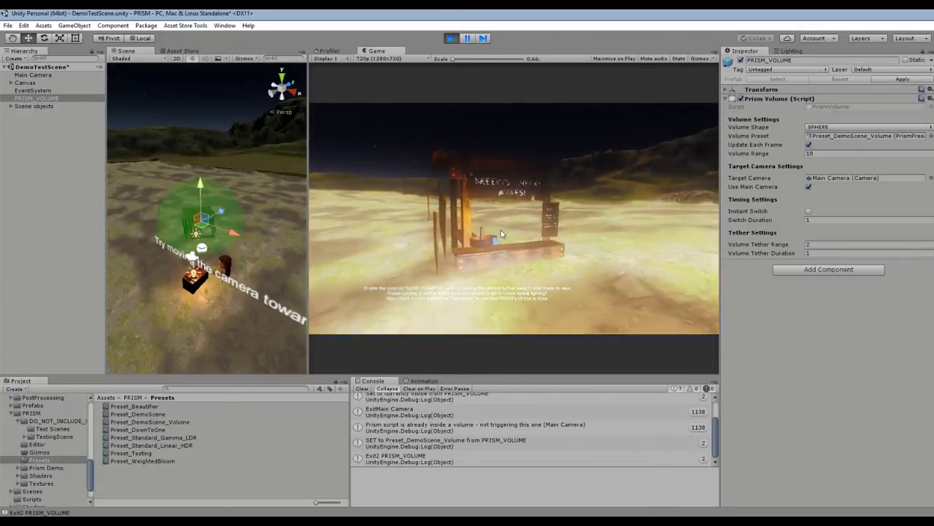
Turn the camera and test entering and leaving the volume from the side of the stall
right_drag(523, 225, 658, 208)
key(s)
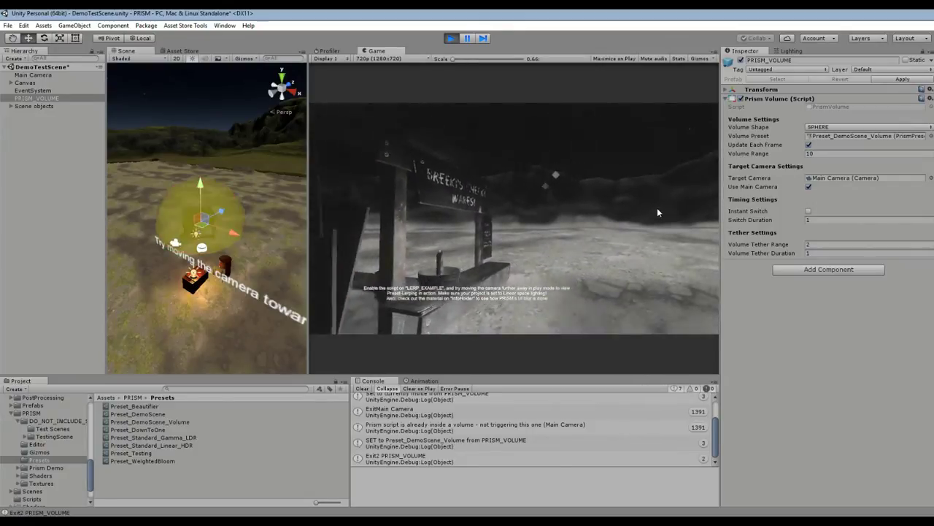
key(s)
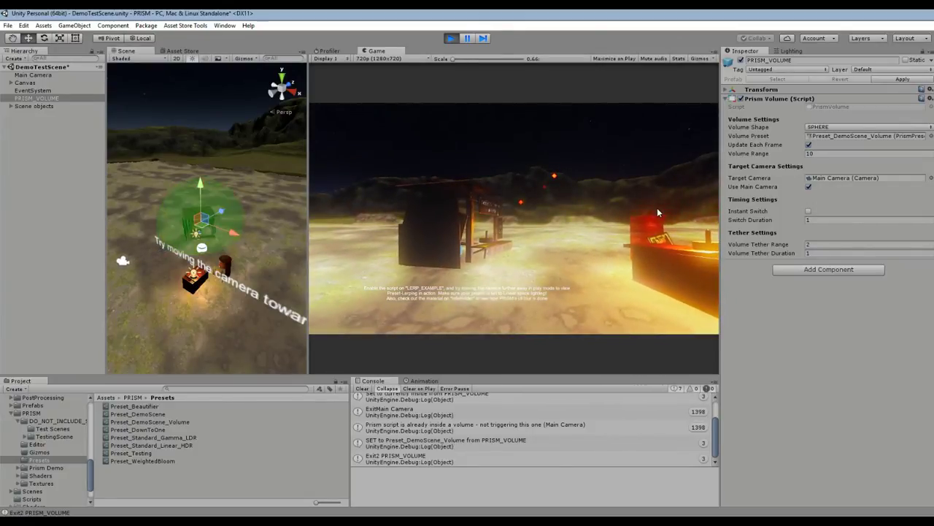
right_drag(657, 208, 653, 209)
key(w)
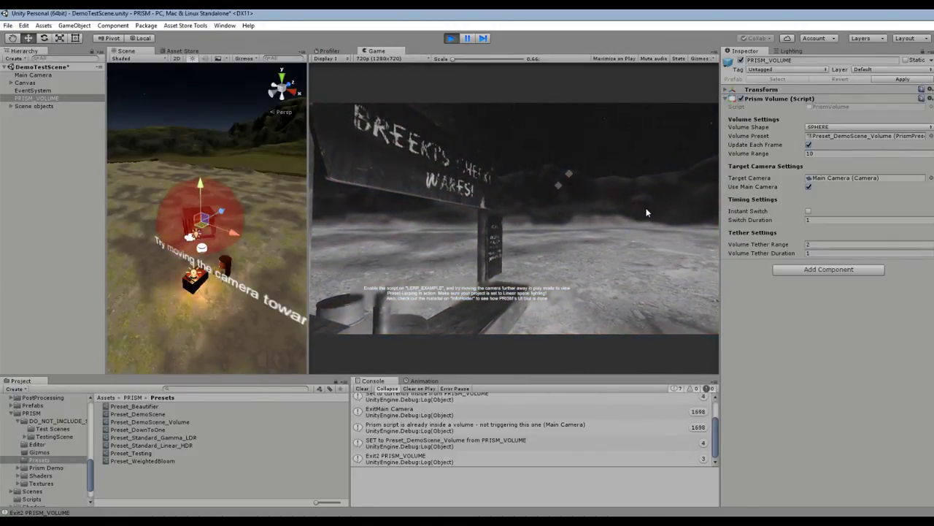
key(s)
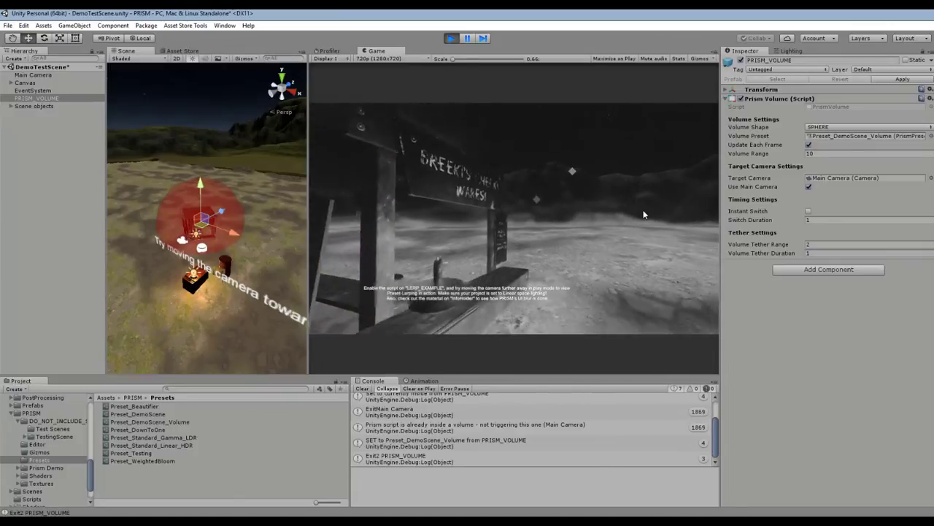
key(s)
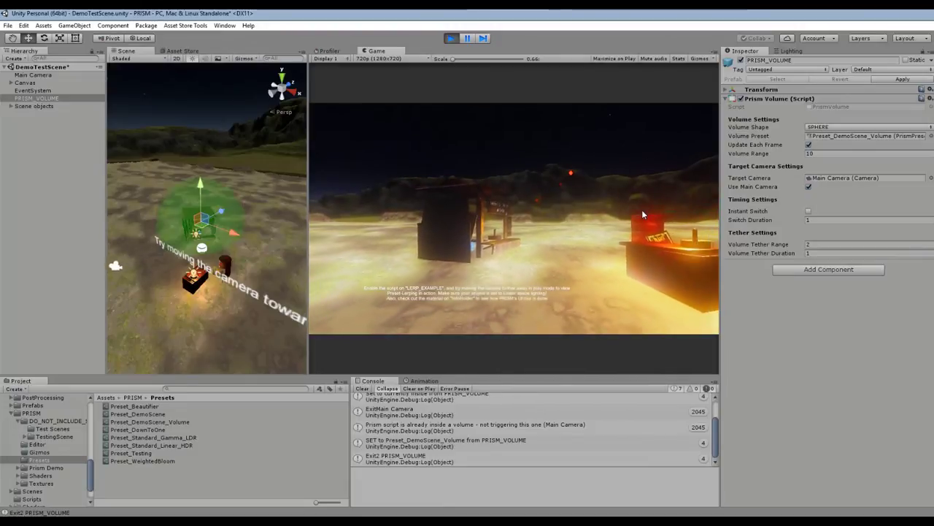
Move the camera into the PRISM_VOLUME sphere up to the stall's counter and back out to check the preset switch
key(w)
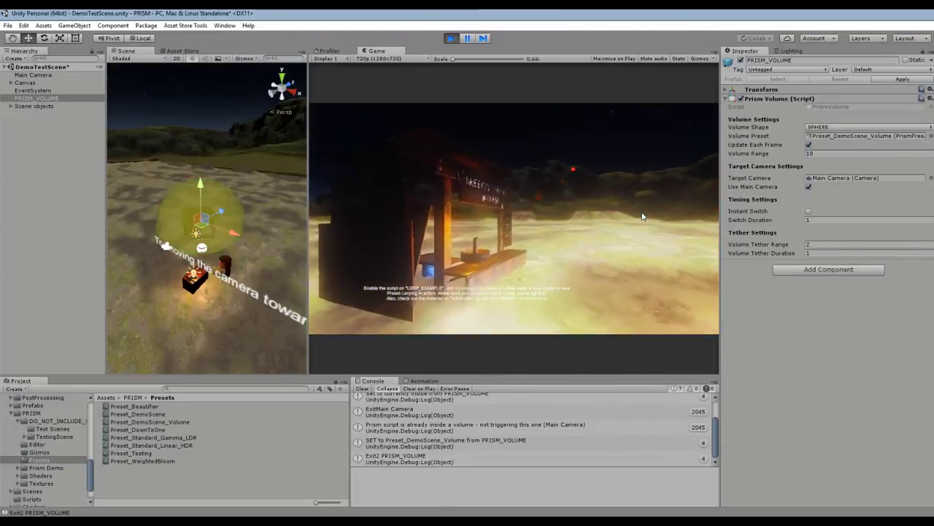
key(w)
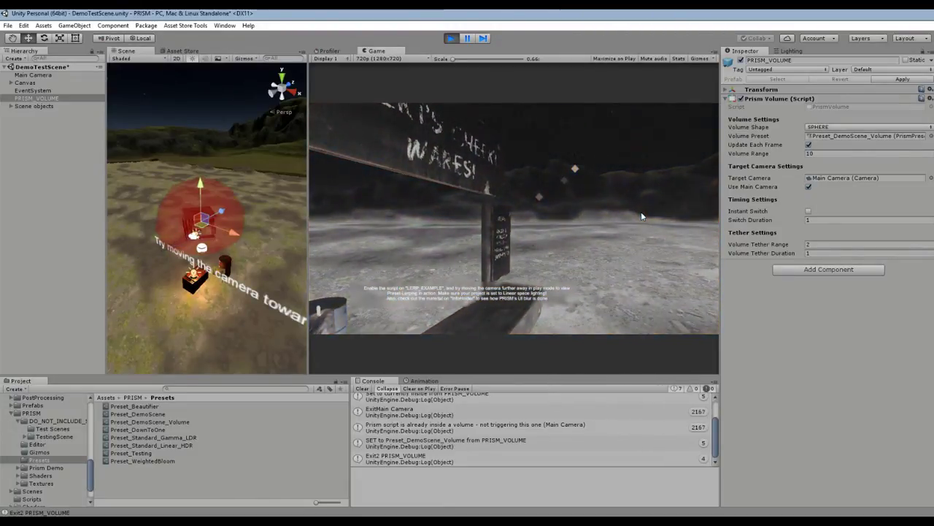
key(w)
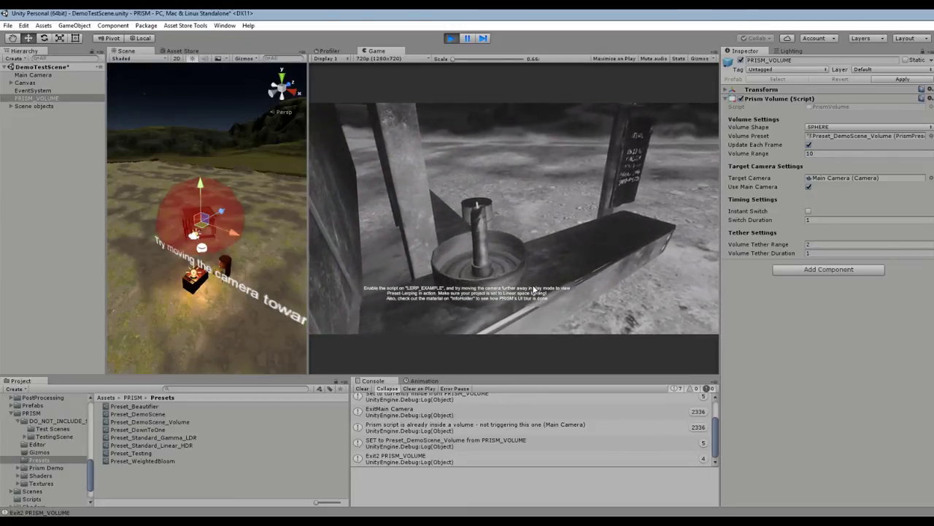
key(s)
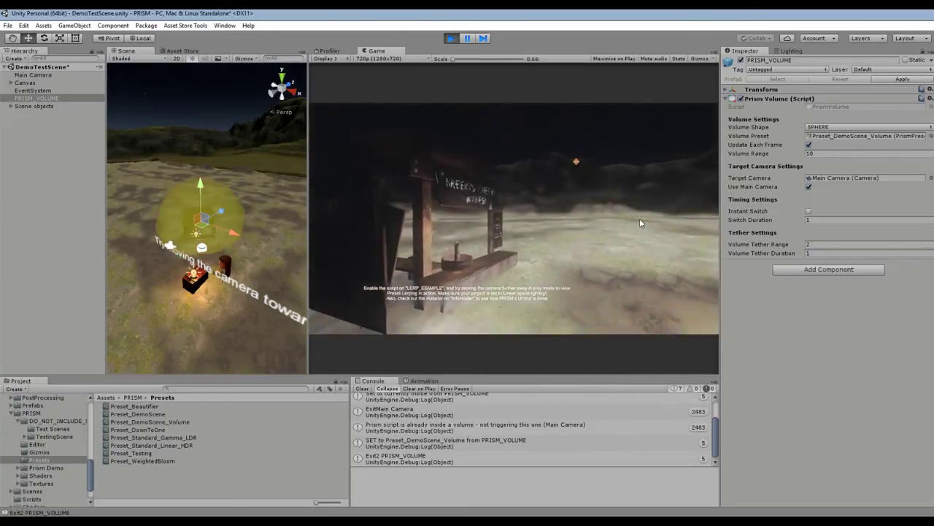
key(s)
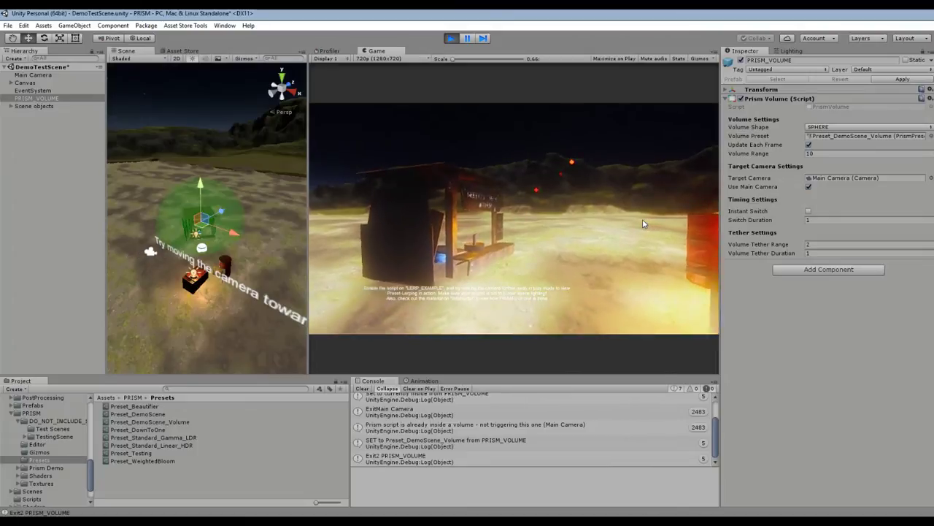
Shift the camera around just outside the volume's edge, and go in to the stall's counter and back out past the table
key(w)
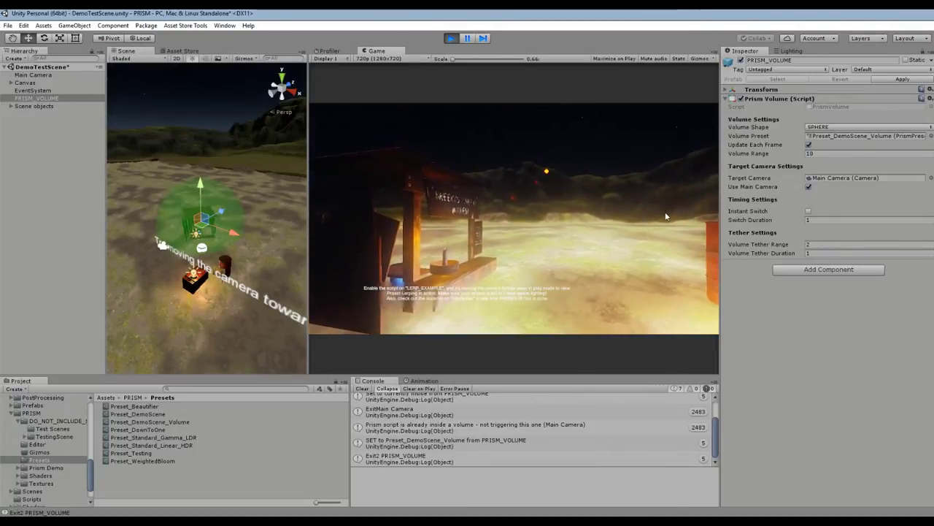
key(a)
key(s)
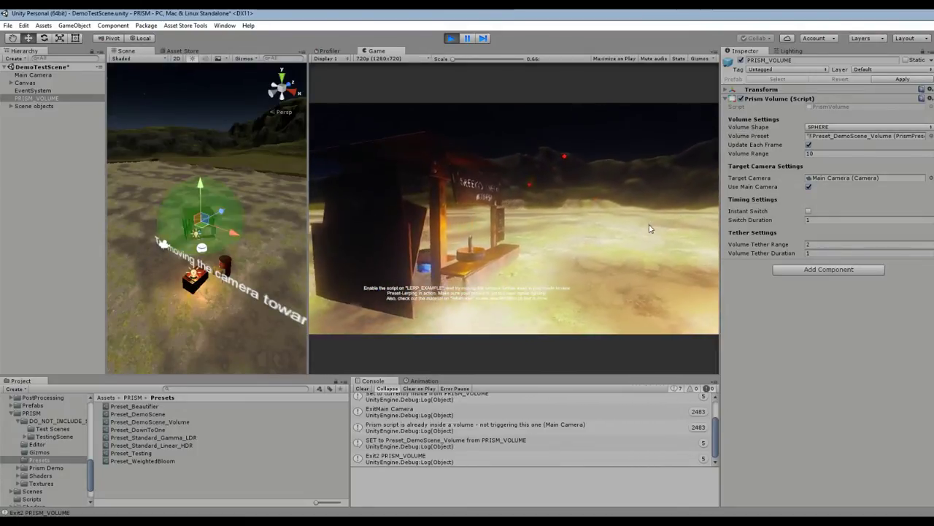
key(w)
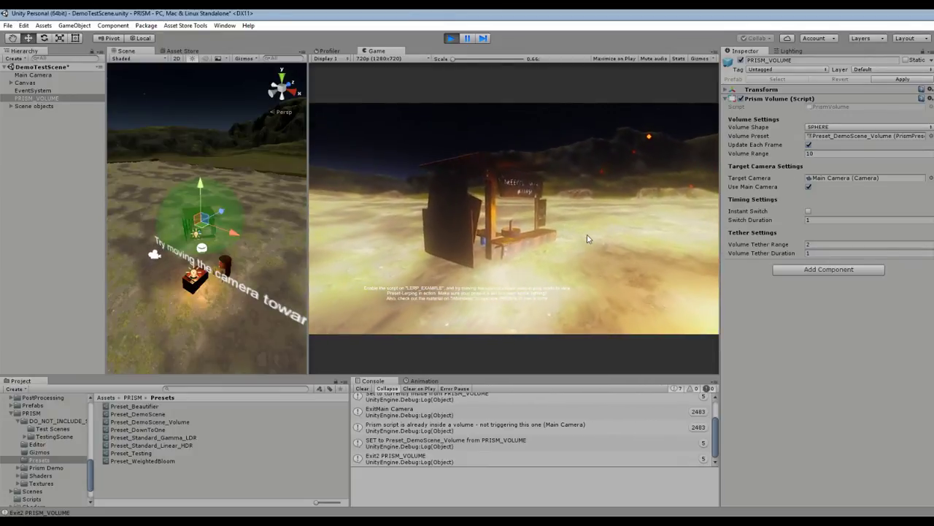
key(w)
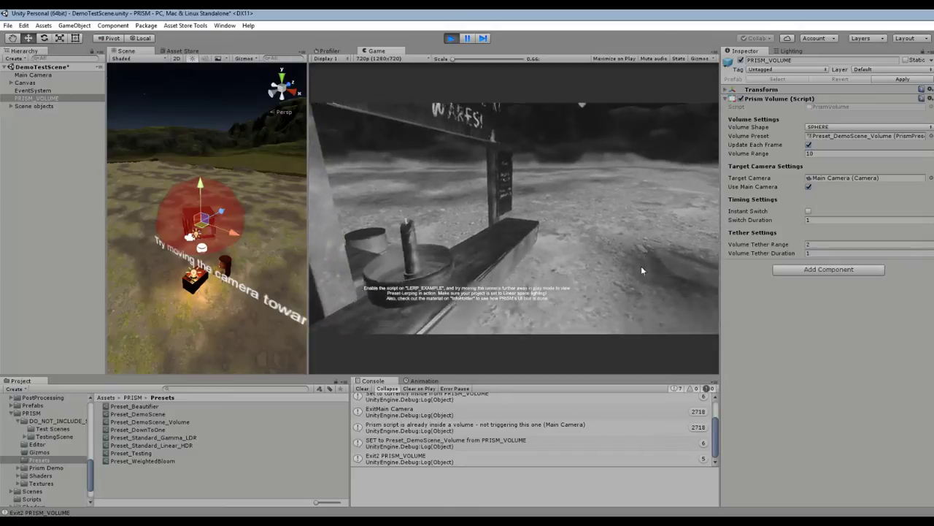
key(s)
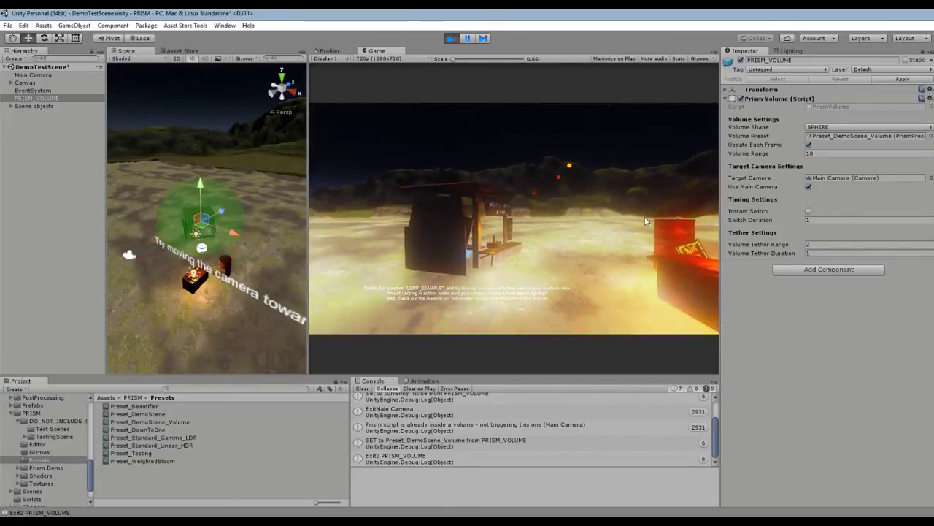
Pass the camera through the volume again and locate its assigned Volume Preset in the project's Presets folder
key(w)
right_drag(658, 214, 817, 138)
key(s)
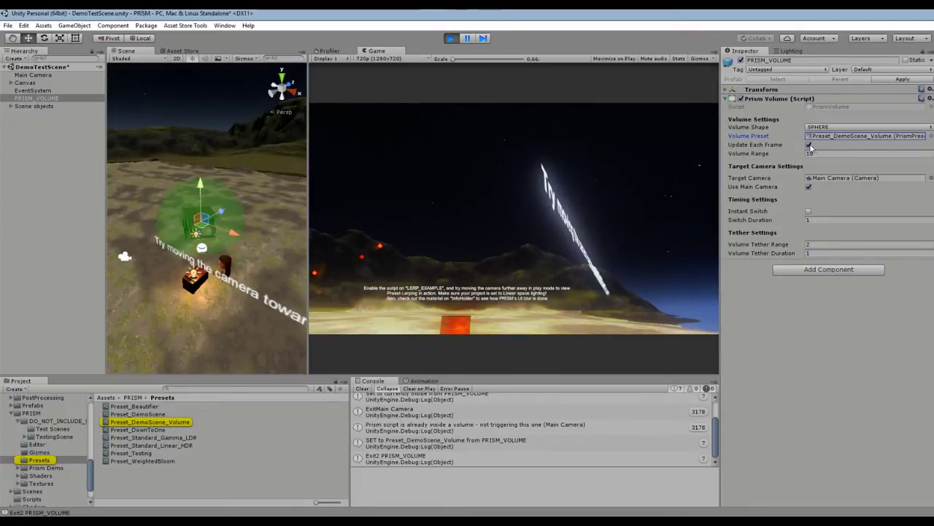
Turn the camera back toward the stall and test entering and leaving the volume once more
right_drag(668, 188, 508, 266)
key(w)
key(s)
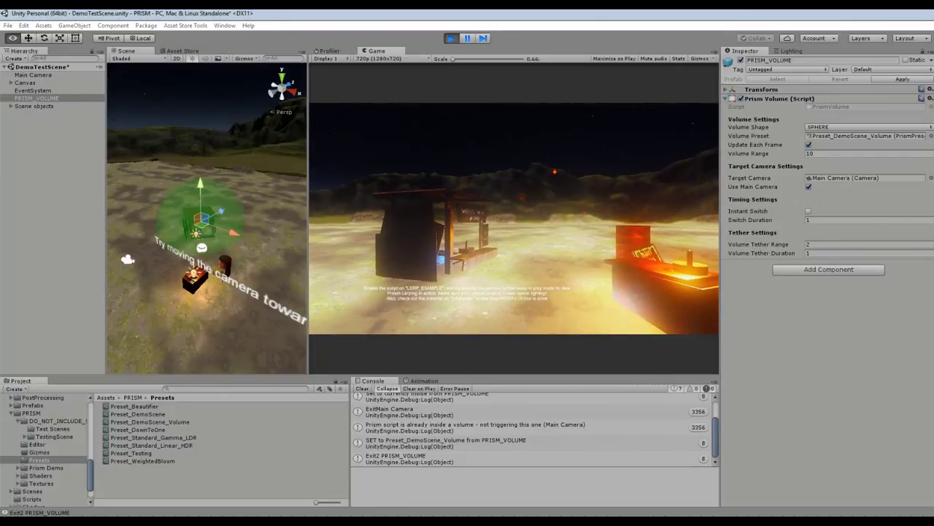